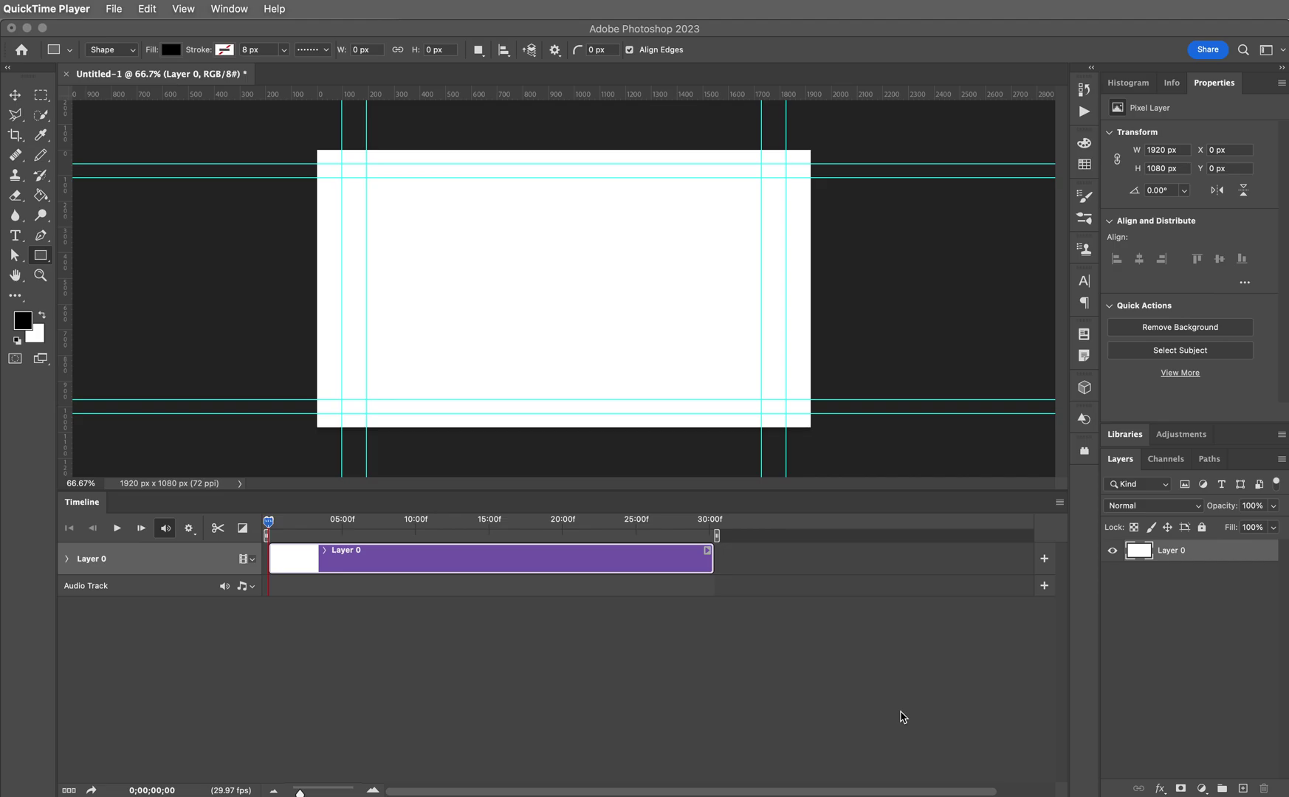
Review the five week_6_demo clips (country-girl, lamb, tractor, landscape, green), then move the folder window aside
key("super+Tab")
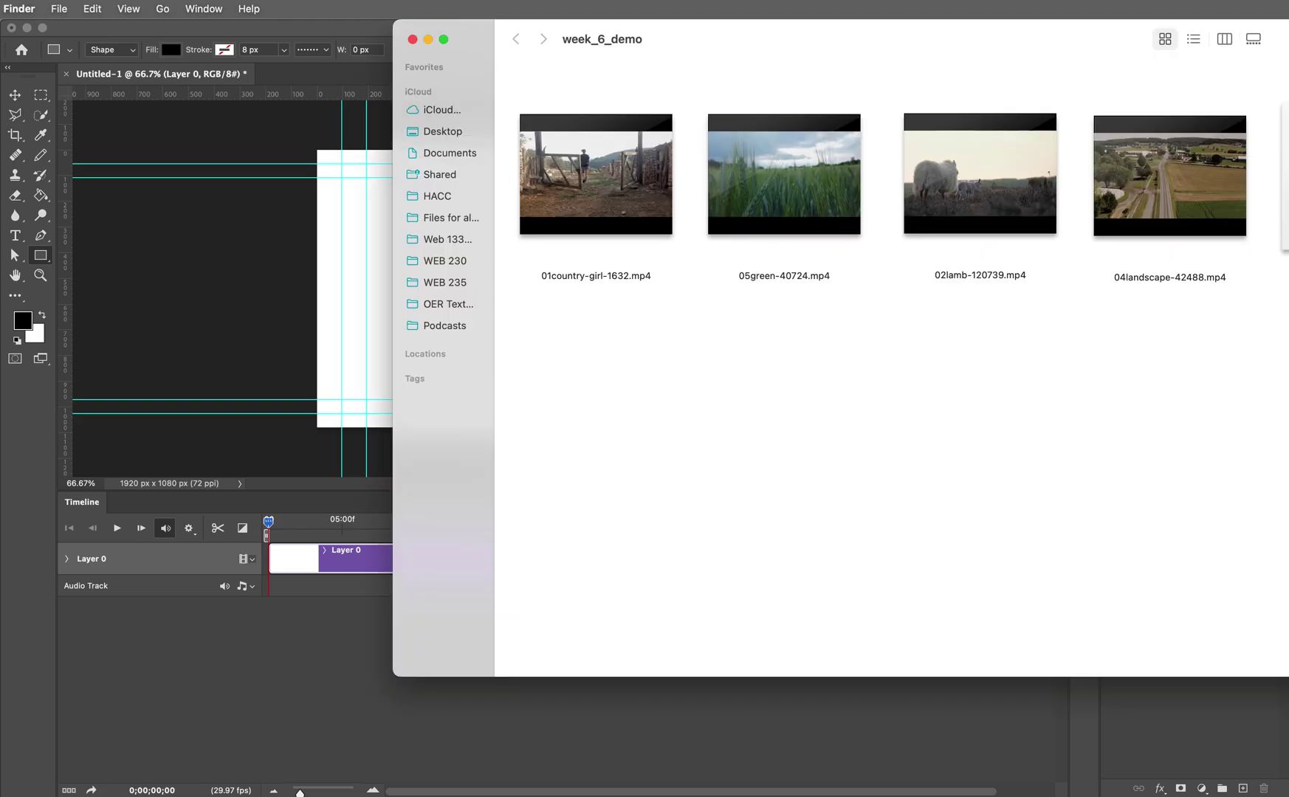
left_click_drag(811, 39, 379, 39)
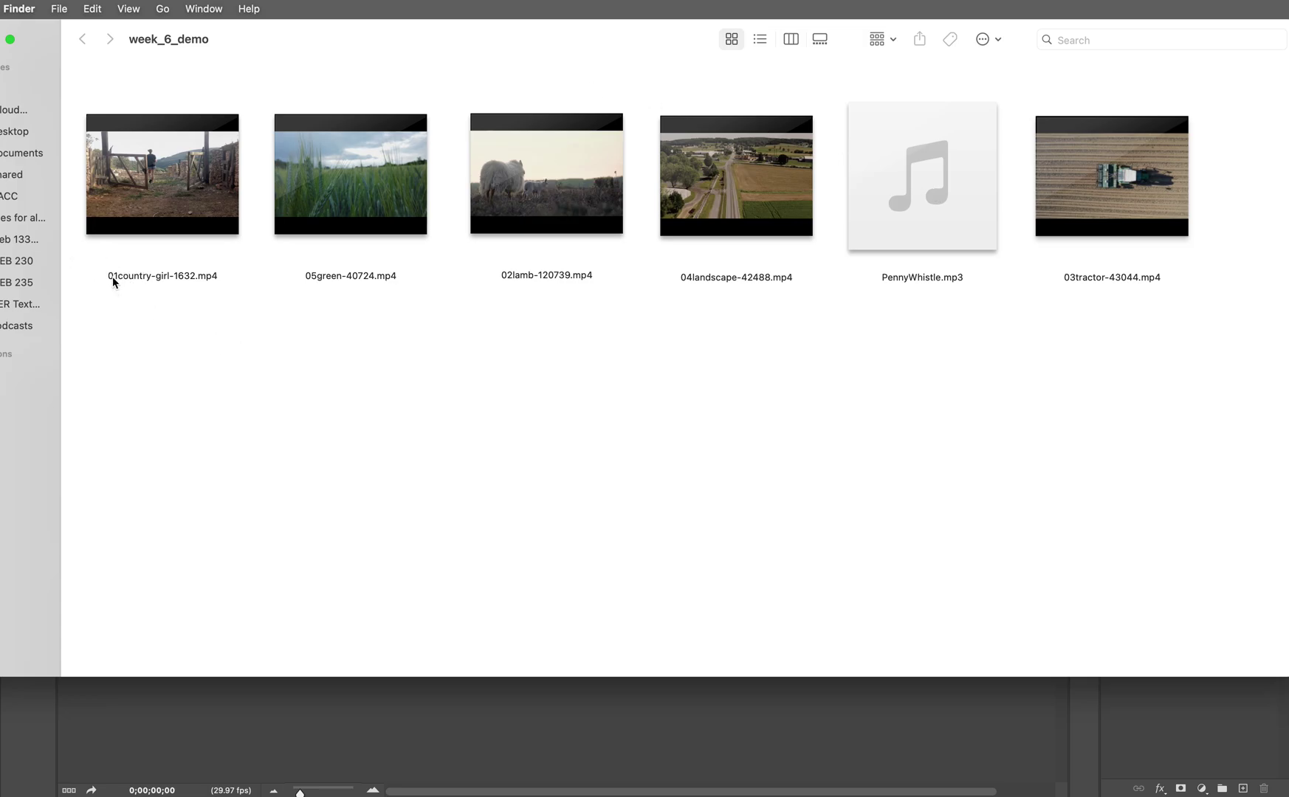
left_click(113, 280)
left_click(505, 279)
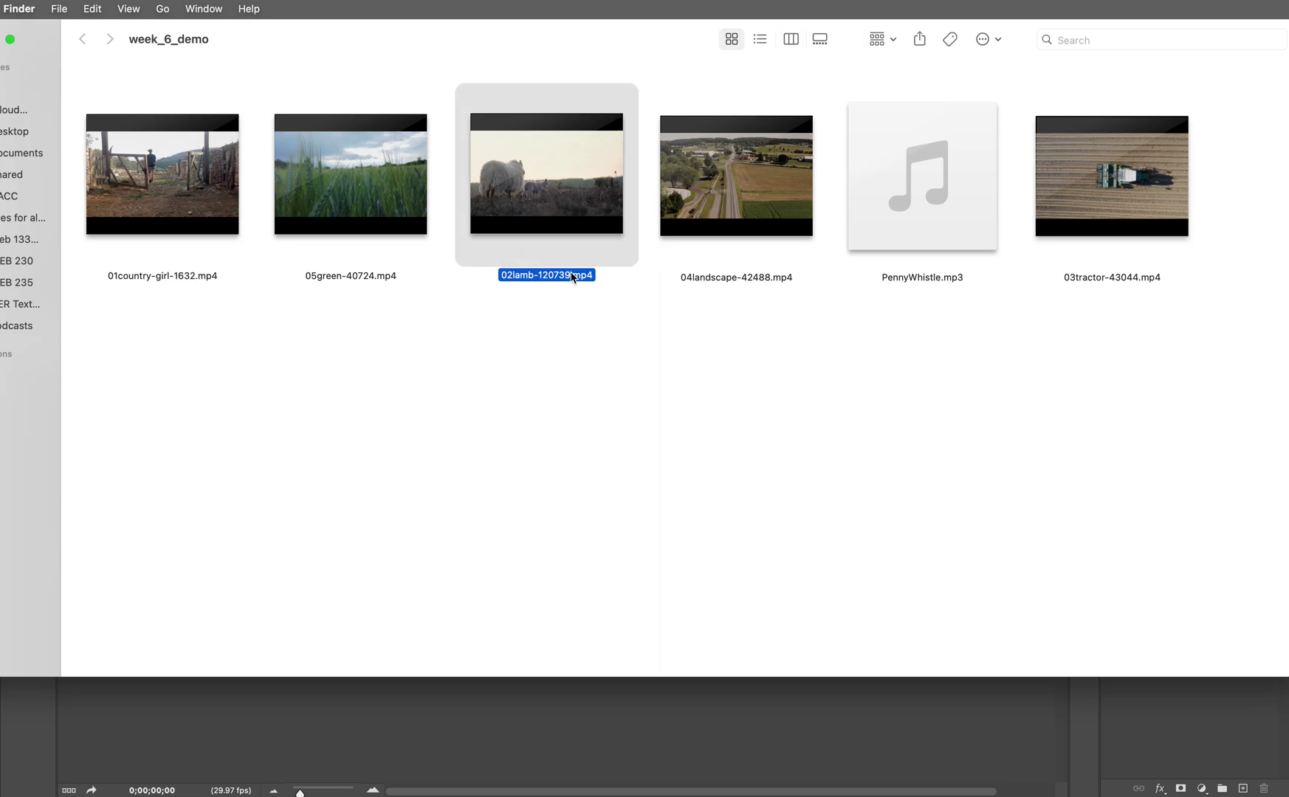
left_click(1125, 278)
left_click(747, 278)
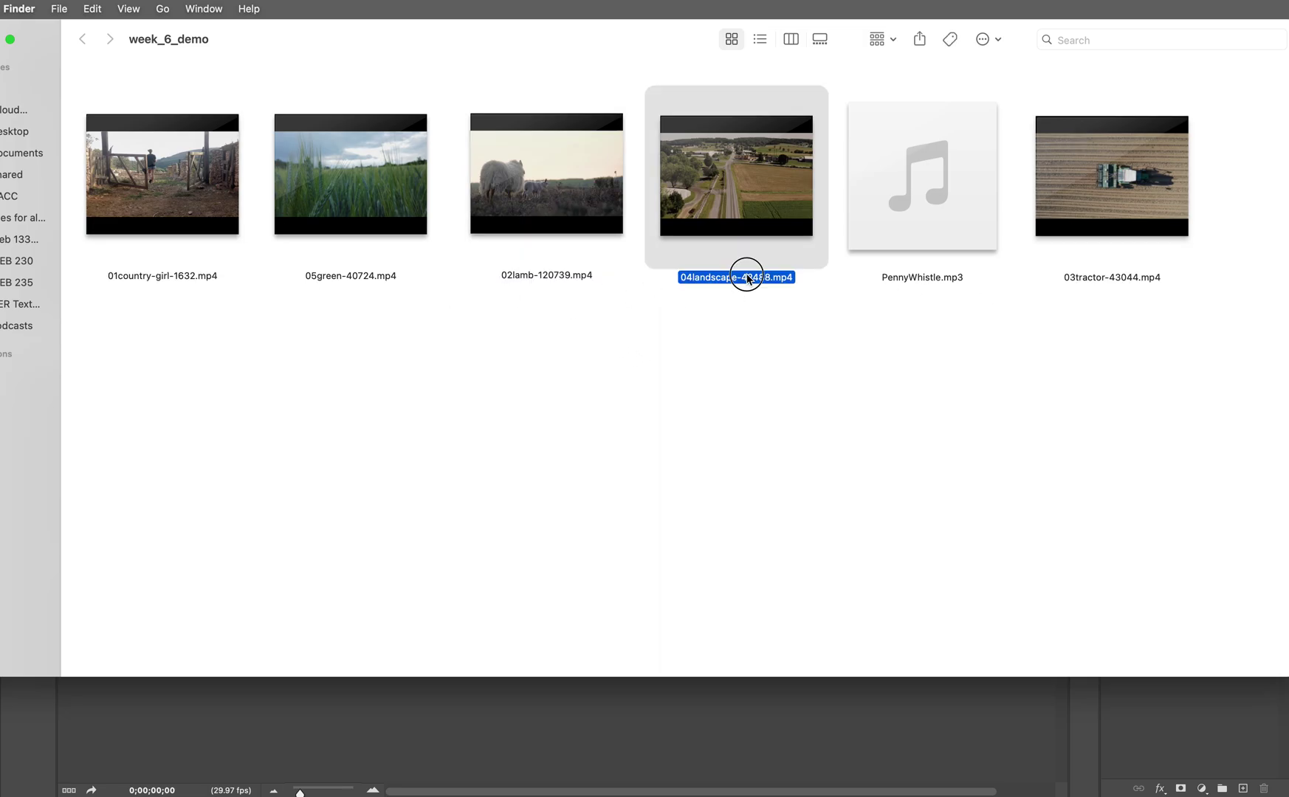
left_click(317, 278)
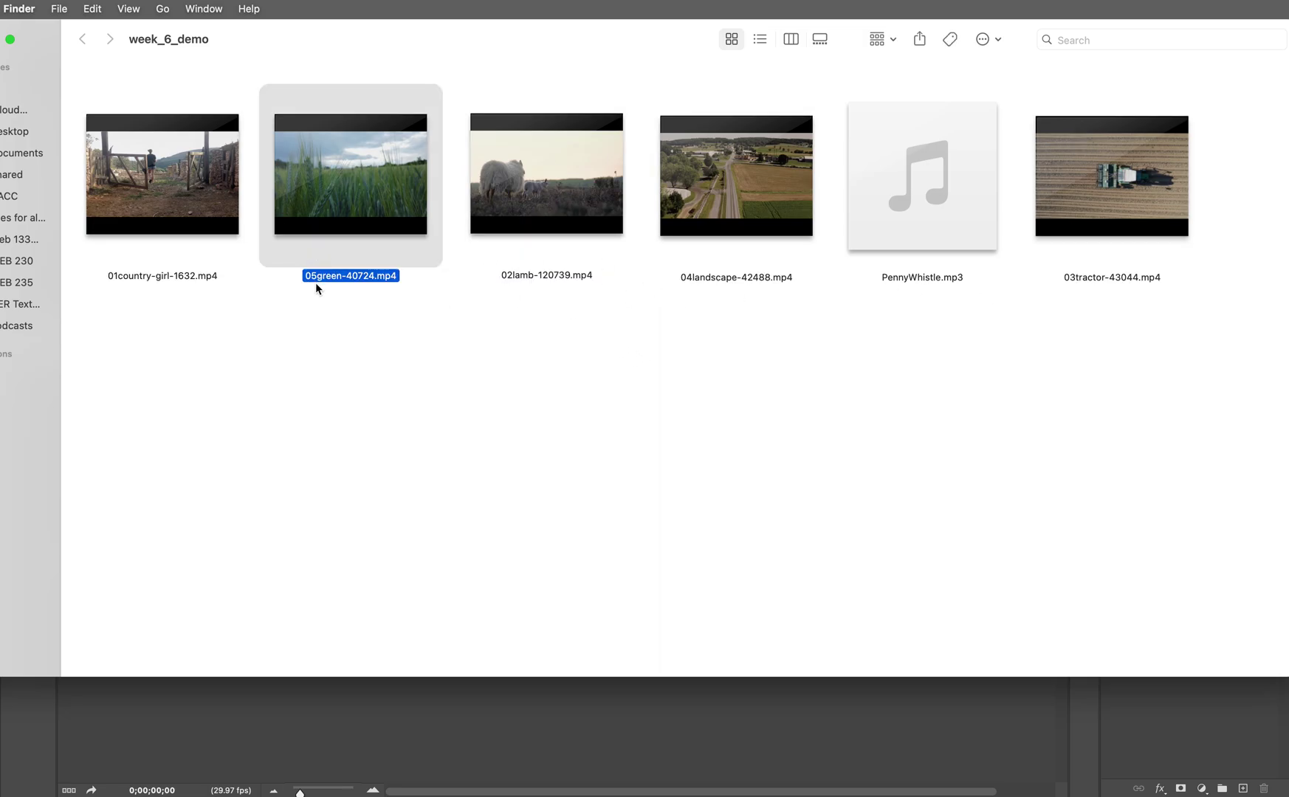
left_click(313, 40)
left_click_drag(313, 44, 1288, 69)
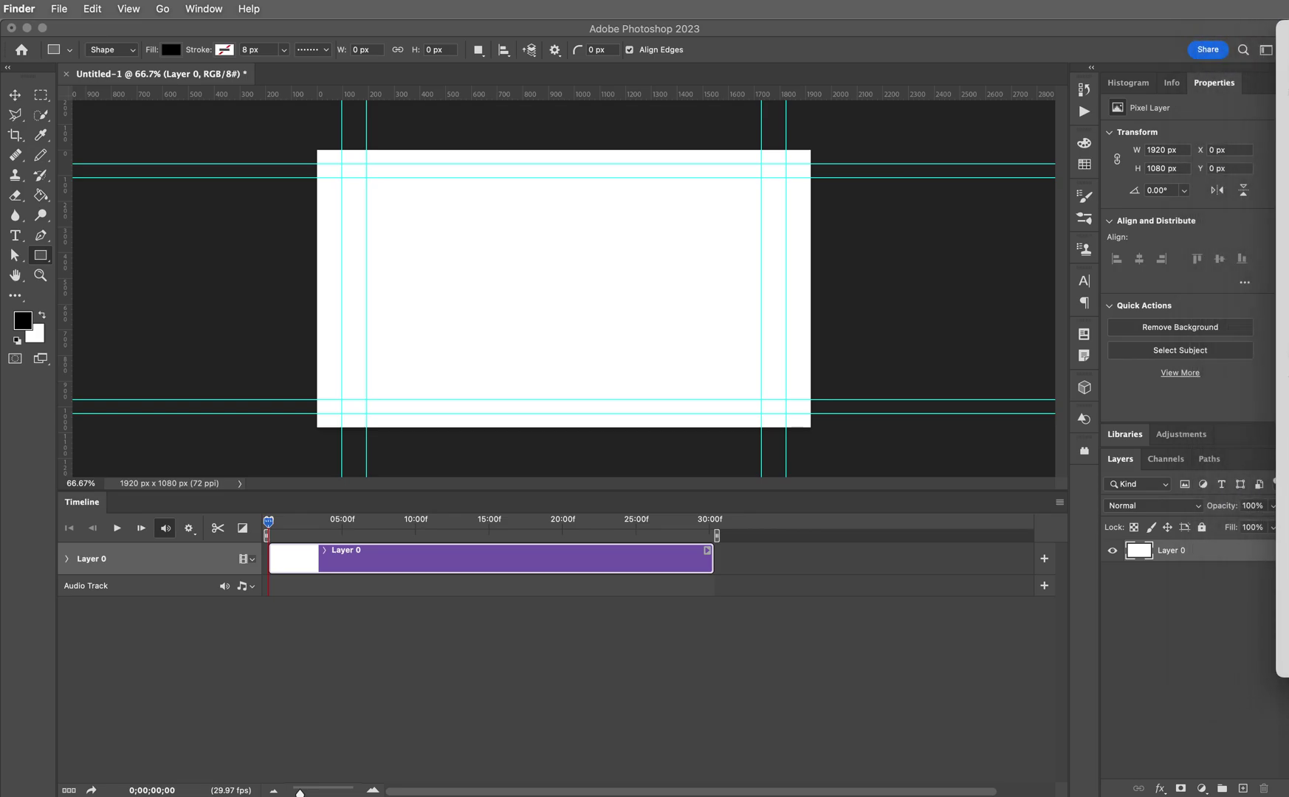
Enlarge the canvas area above the timeline and fit the 1920×1080 canvas to the window
left_click(788, 32)
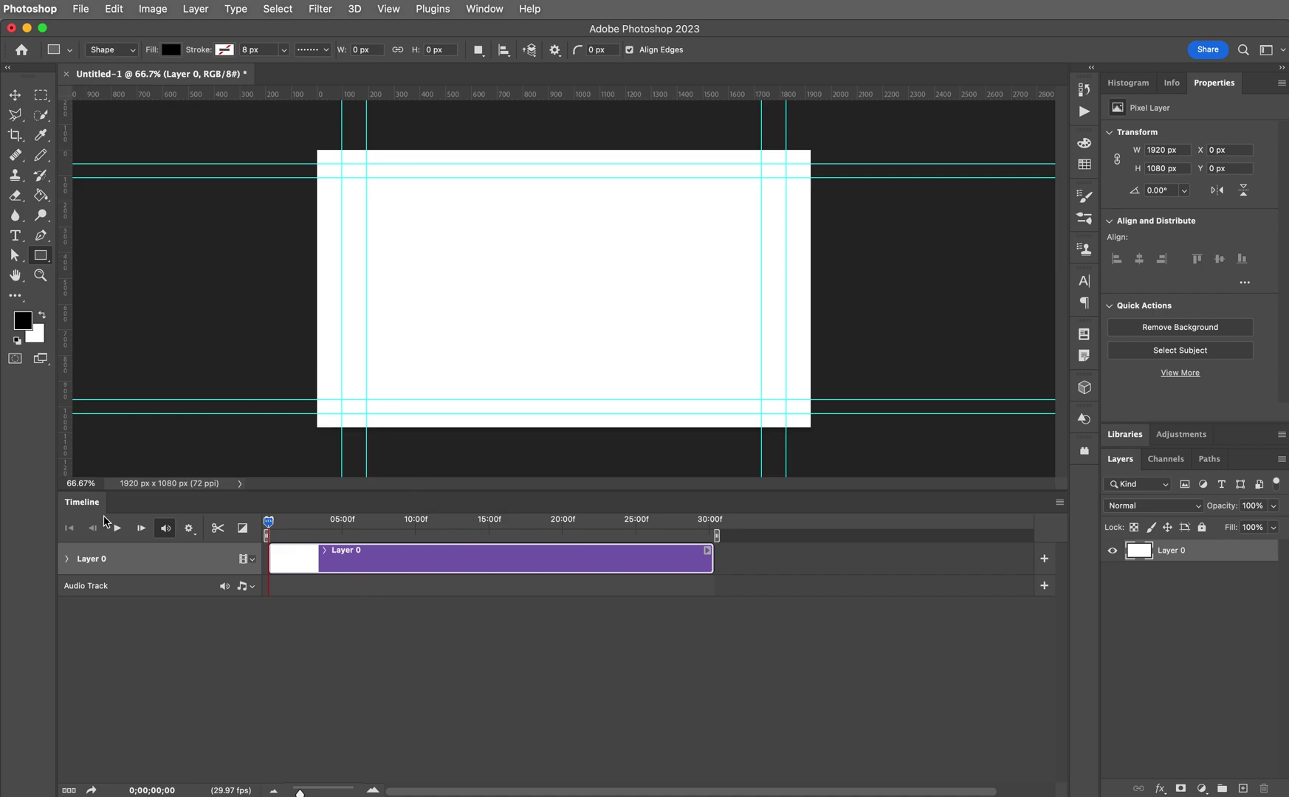
left_click(113, 495)
left_click_drag(112, 494, 112, 621)
left_click(388, 9)
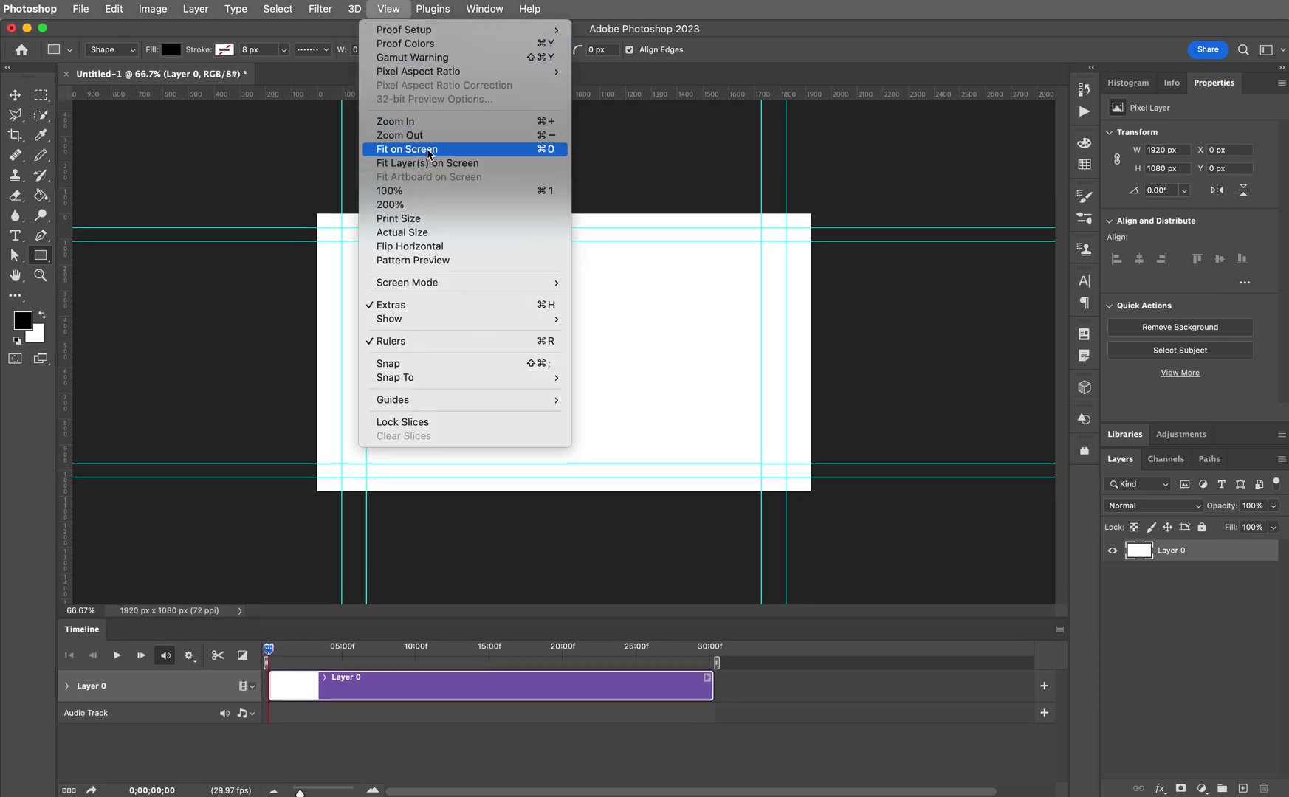
left_click(556, 150)
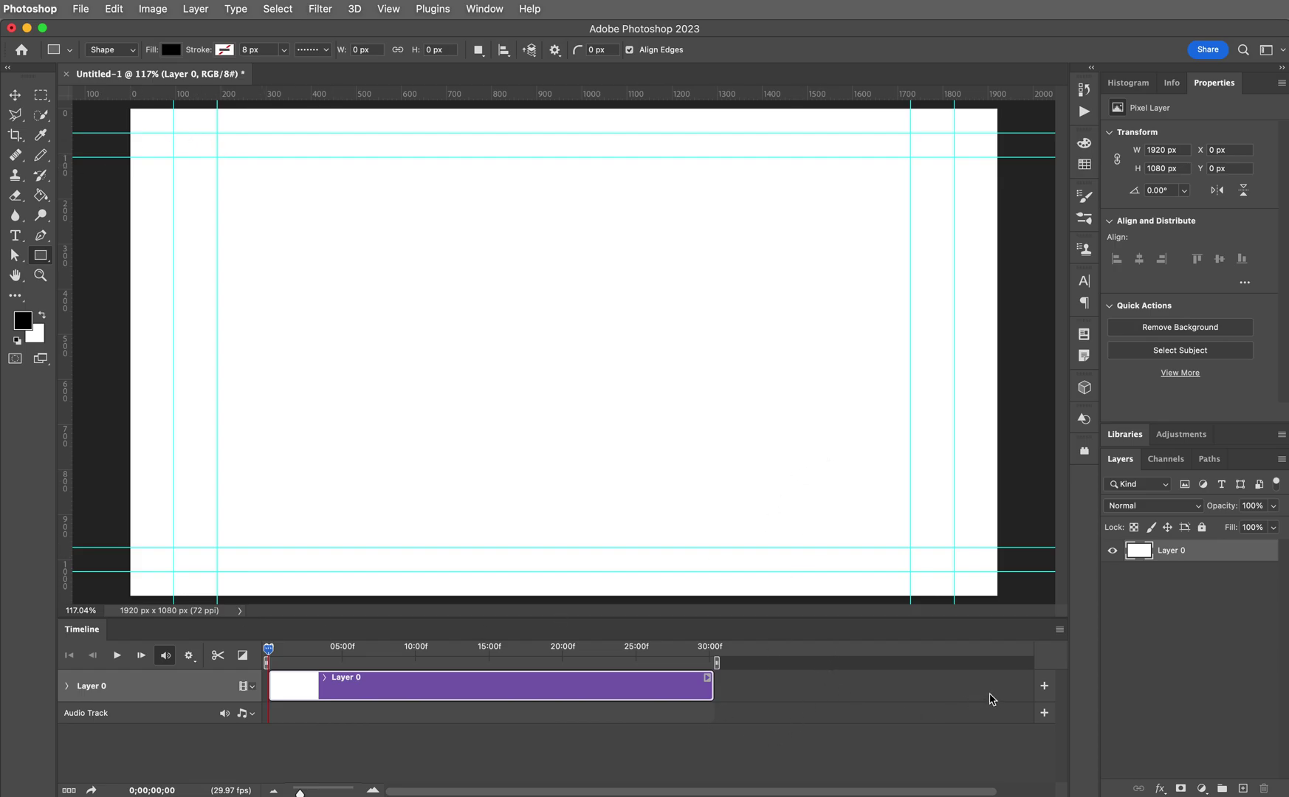
Add 01country-girl-1632.mp4 to the video track after the Layer 0 clip
left_click(1045, 688)
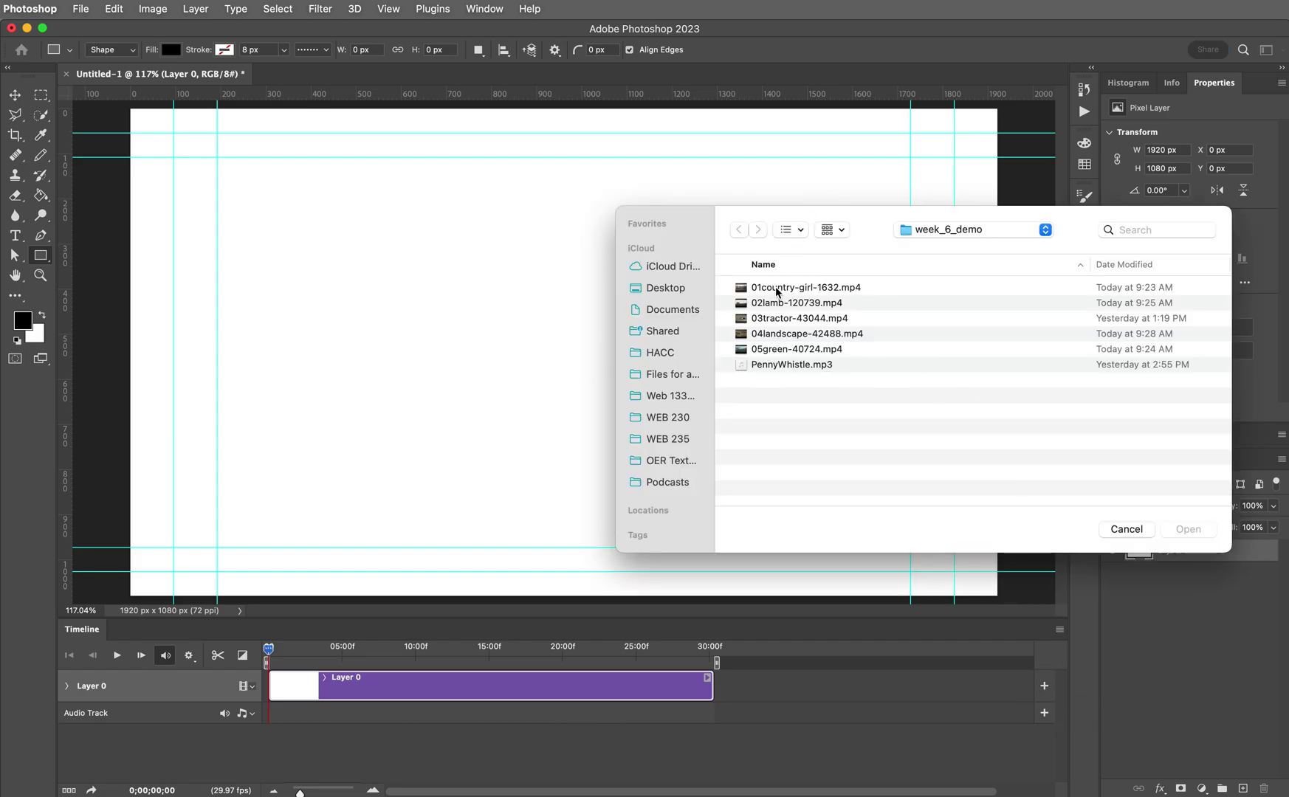
left_click(770, 292)
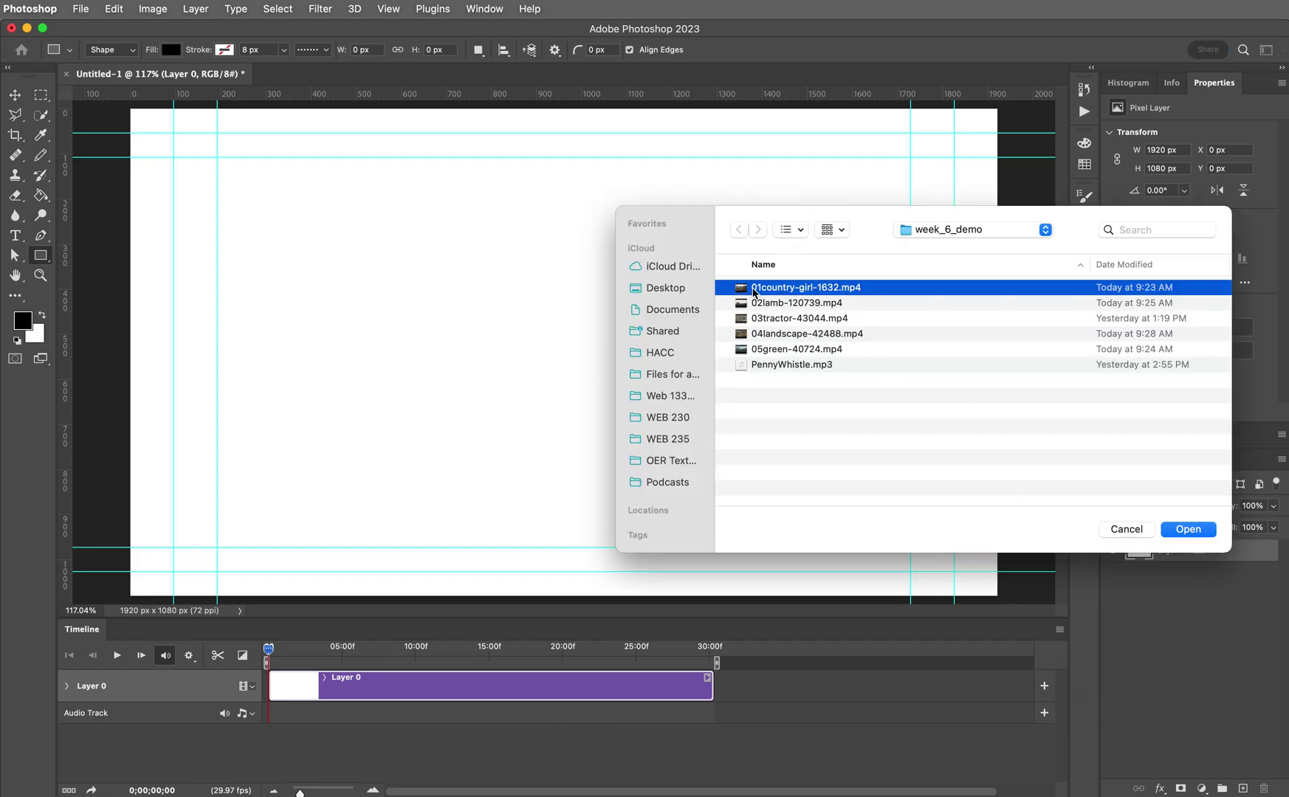
left_click(1188, 529)
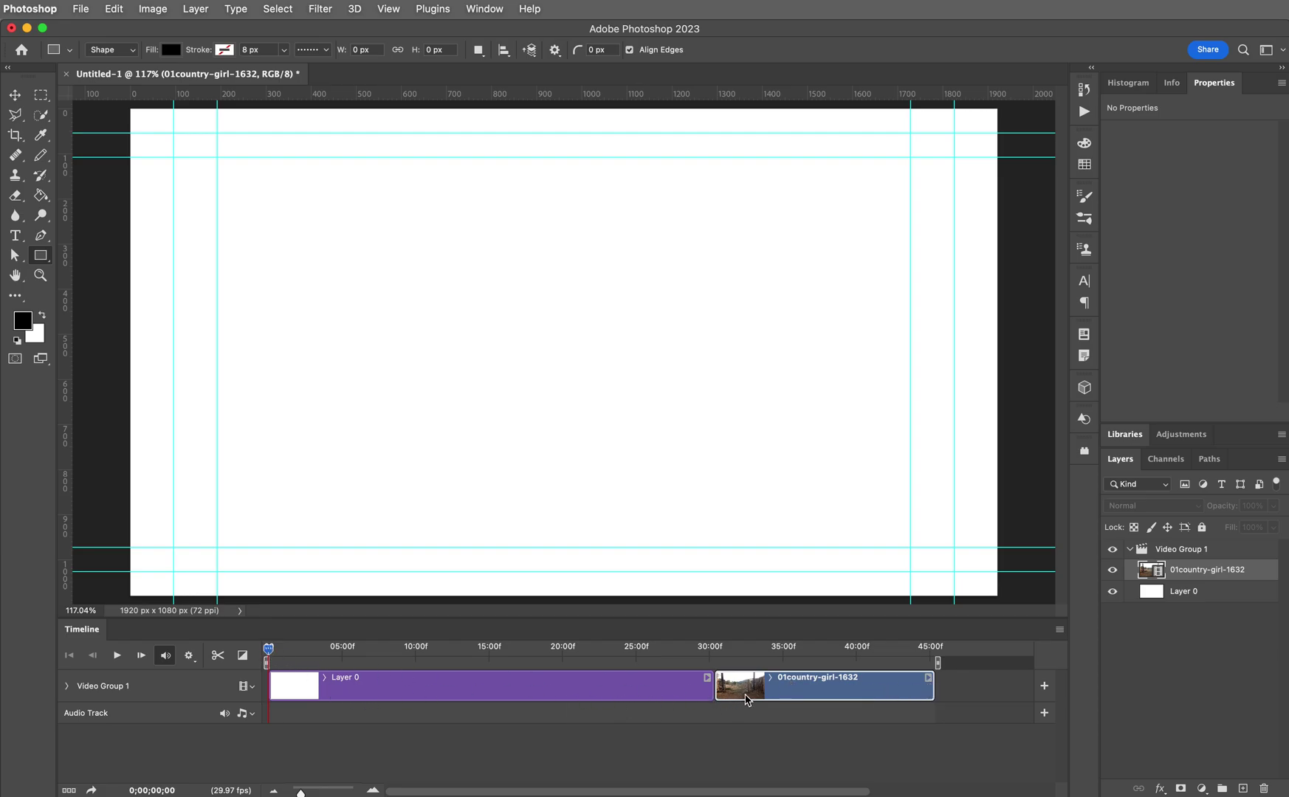
left_click(425, 692)
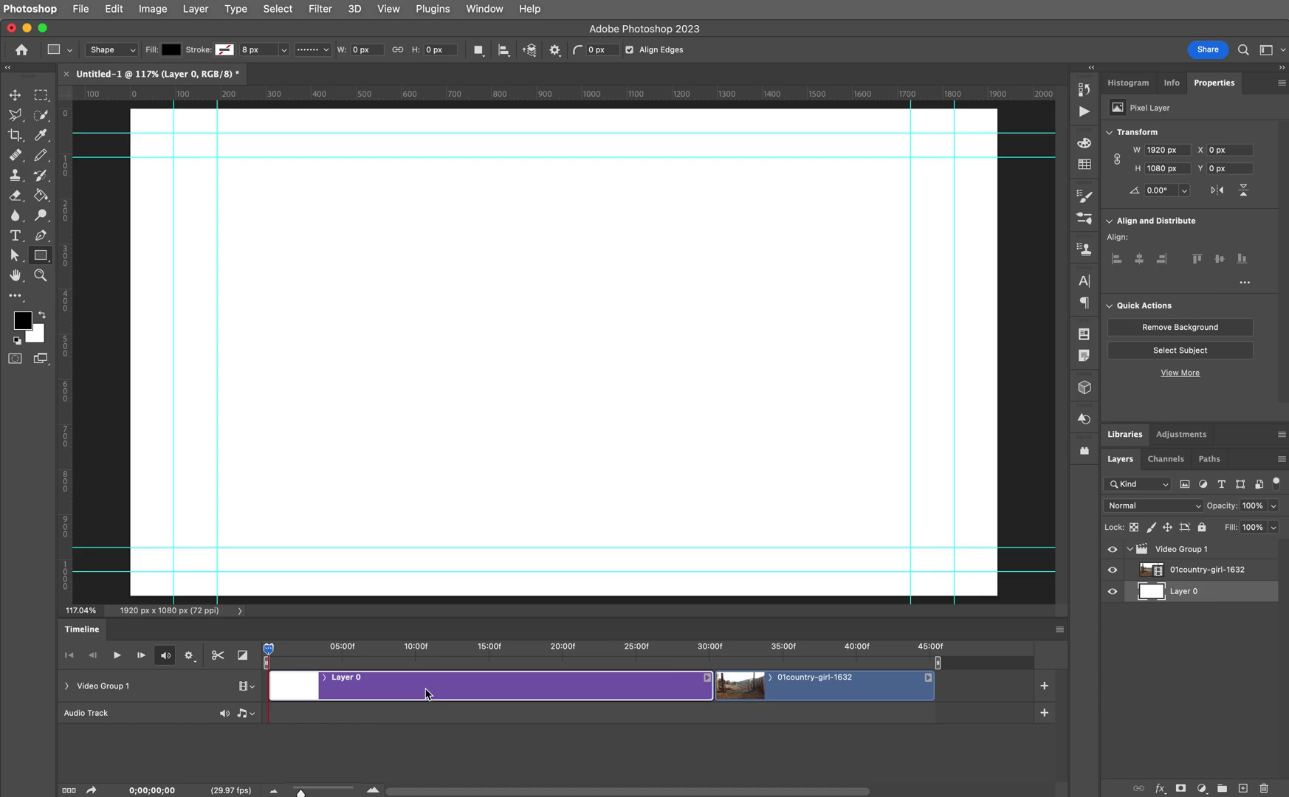
Delete the blank Layer 0 clip and move the playhead to the country-girl clip's end
right_click(442, 688)
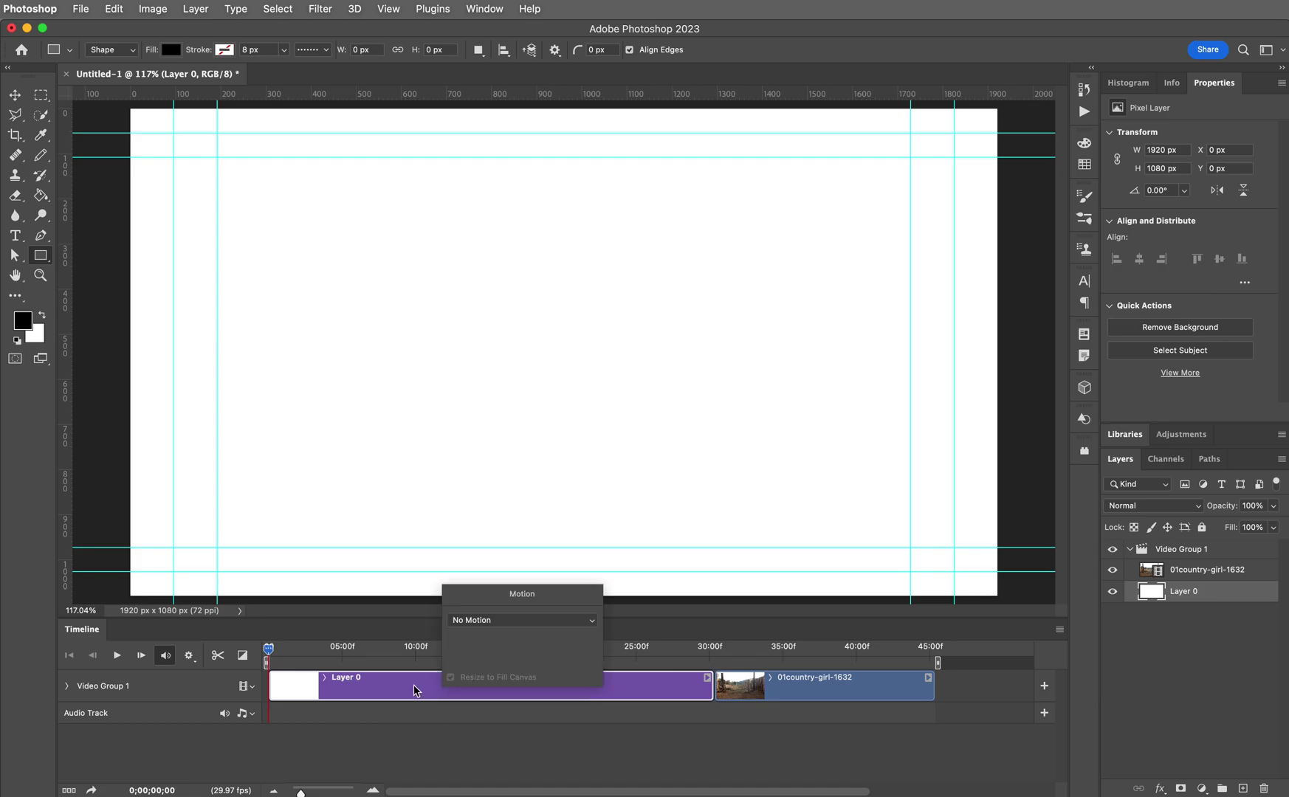
left_click(414, 691)
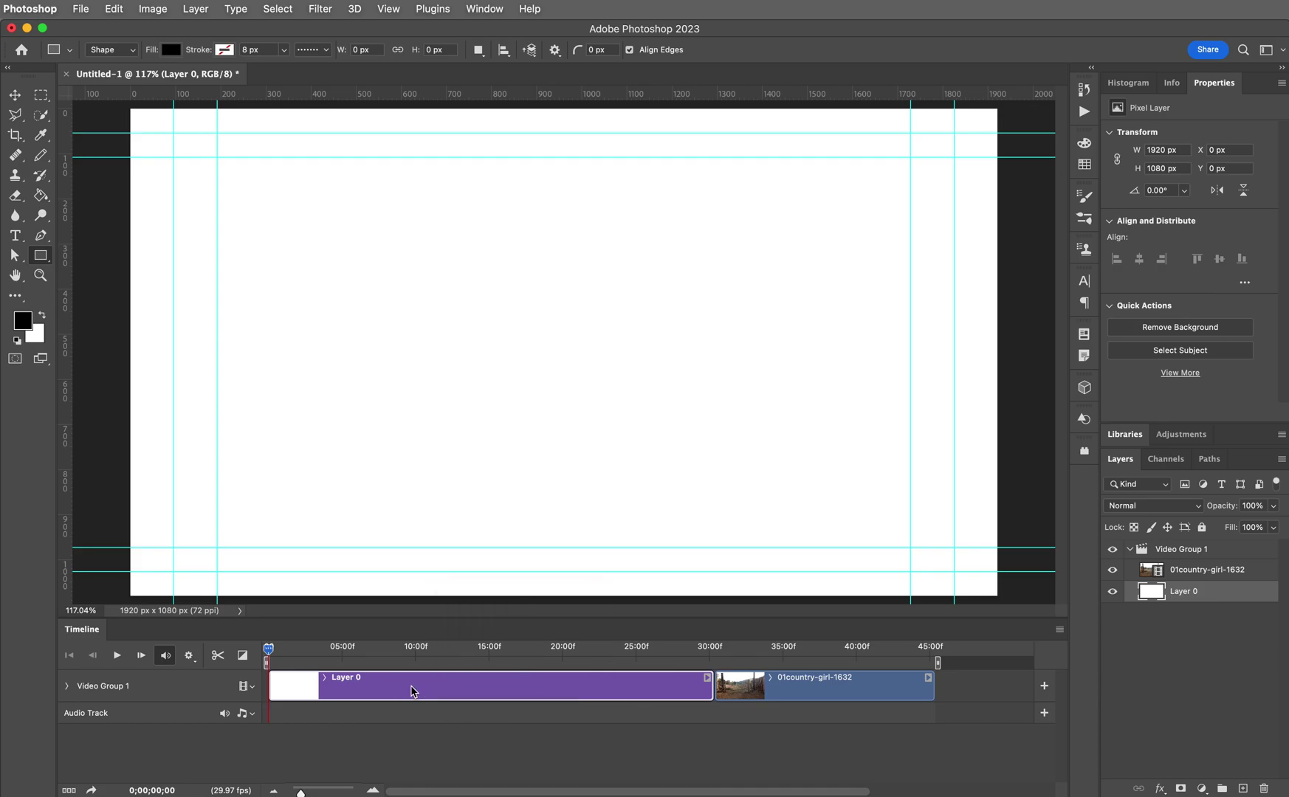
key("Delete")
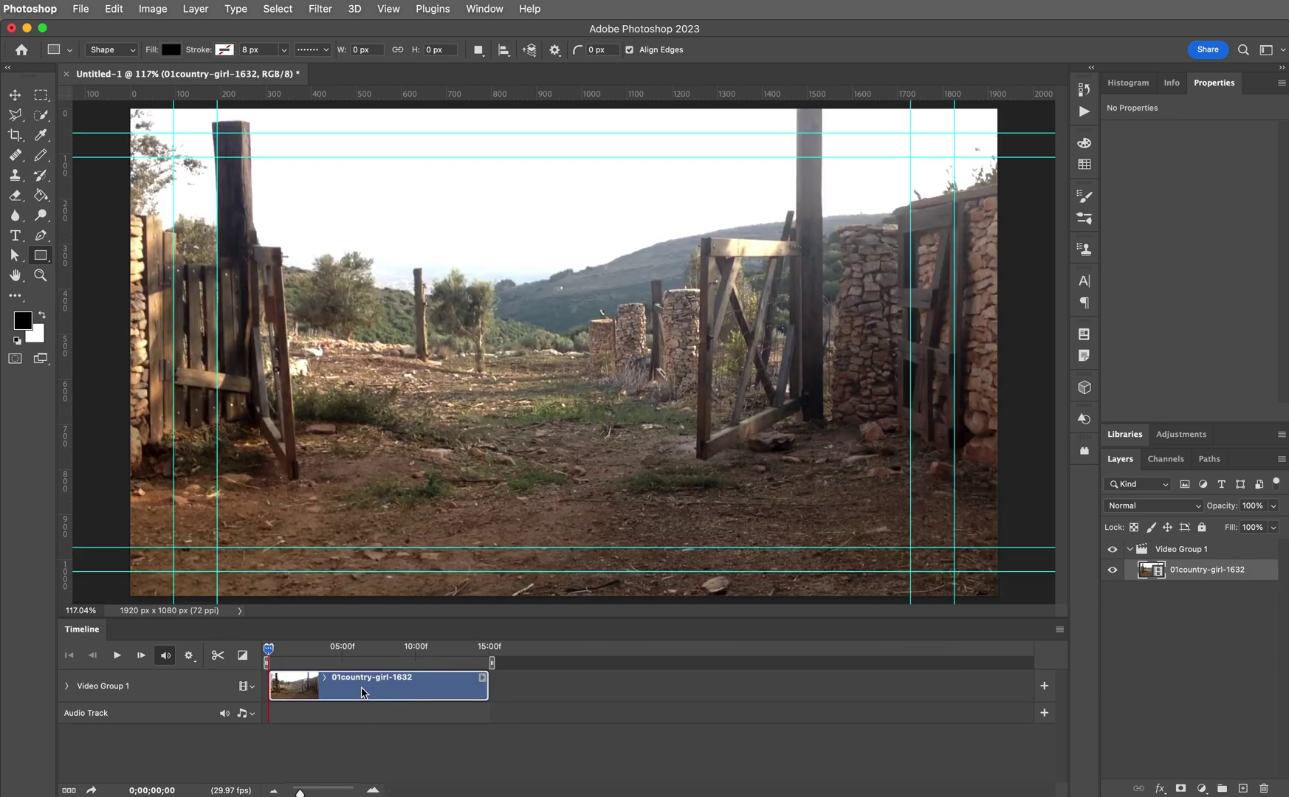
mouse_move(267, 649)
left_mouse_down()
mouse_move(494, 640)
mouse_move(268, 638)
mouse_move(492, 631)
mouse_move(460, 627)
mouse_move(255, 648)
left_mouse_up()
left_click_drag(268, 651, 517, 644)
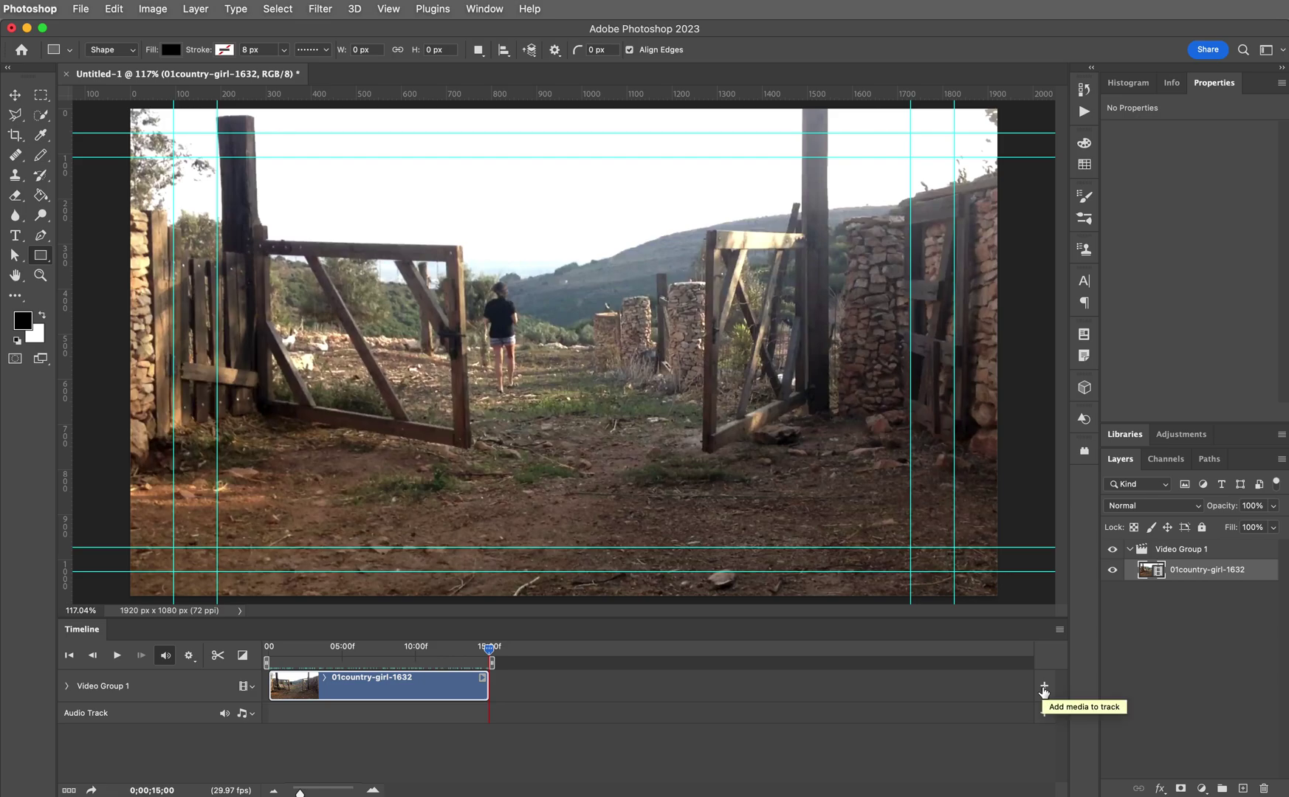
Add 02lamb-120739.mp4 to Video Group 1 after the country-girl clip
left_click(1044, 691)
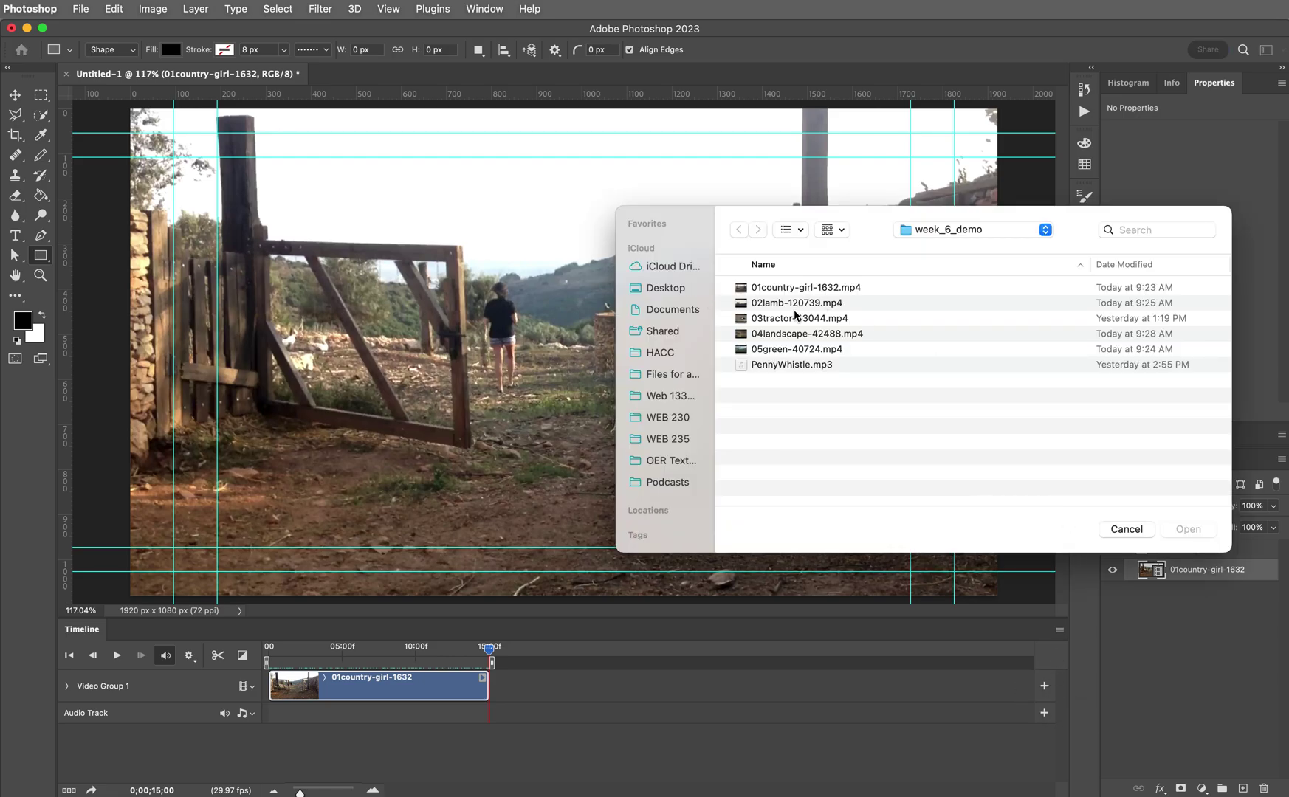
left_click(788, 309)
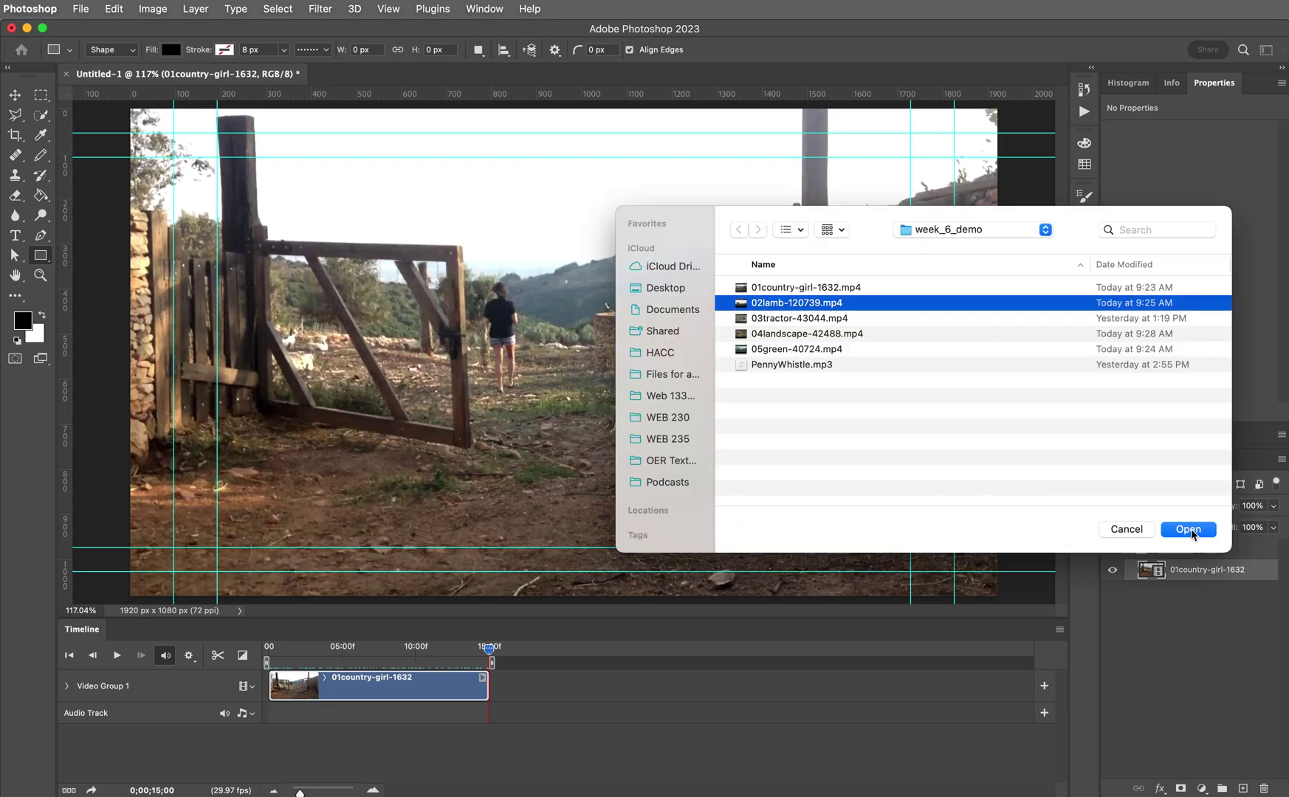
left_click(1188, 529)
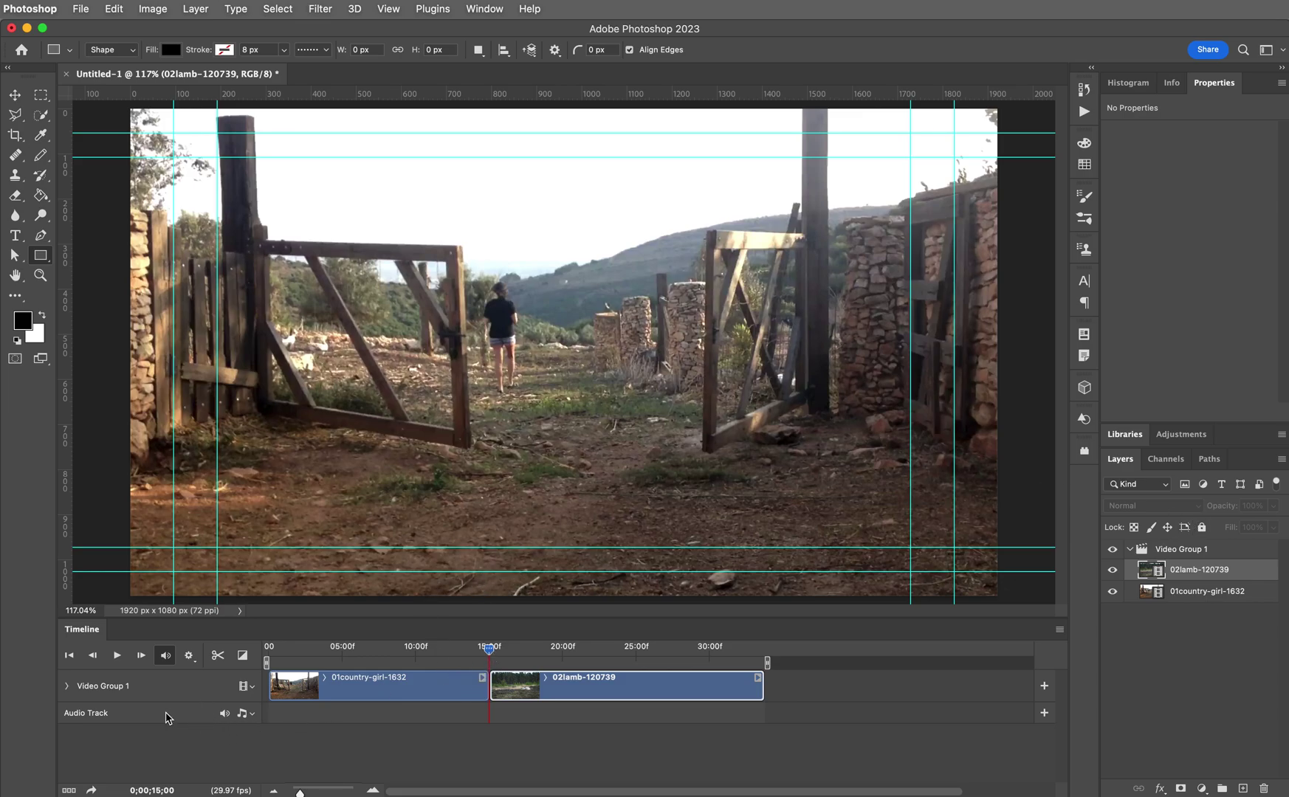
Load PennyWhistle.mp3 onto the Audio Track and rewind to the sequence start
left_click(1044, 715)
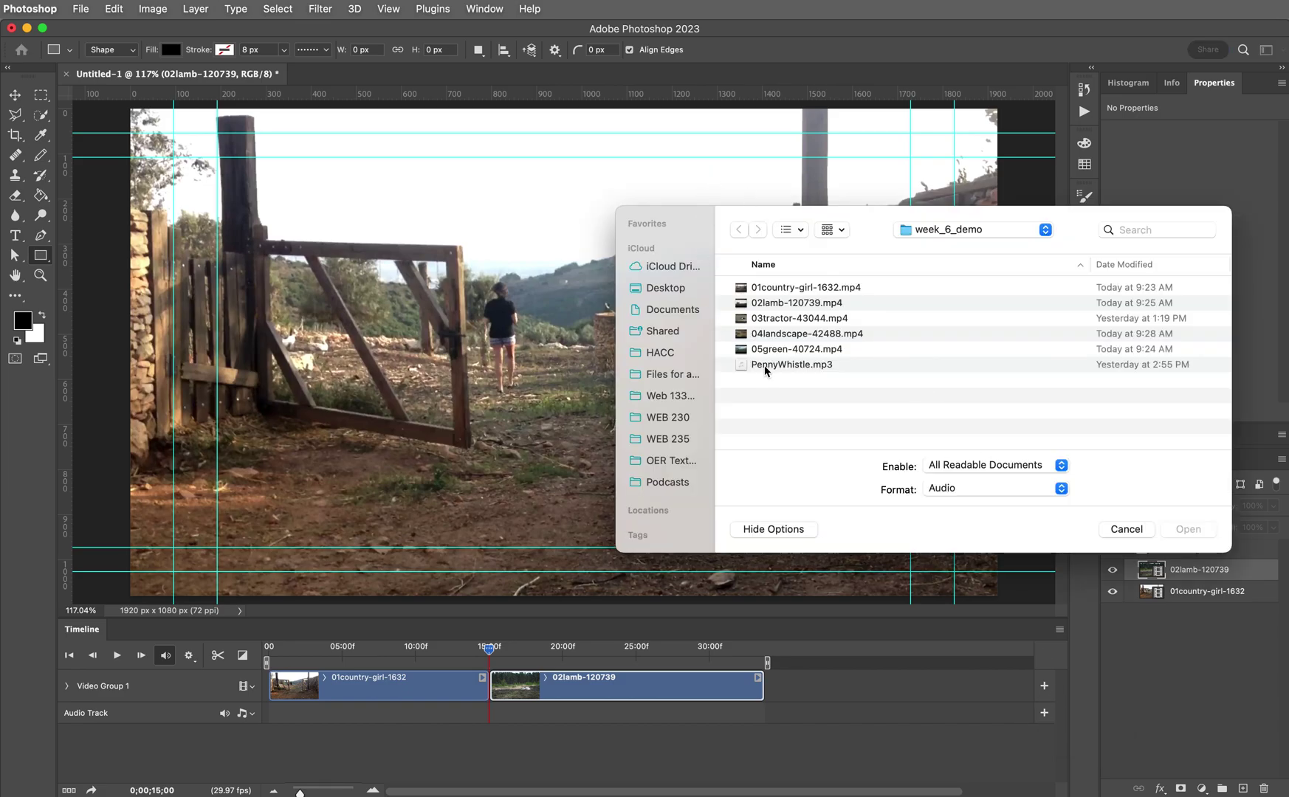
left_click(768, 364)
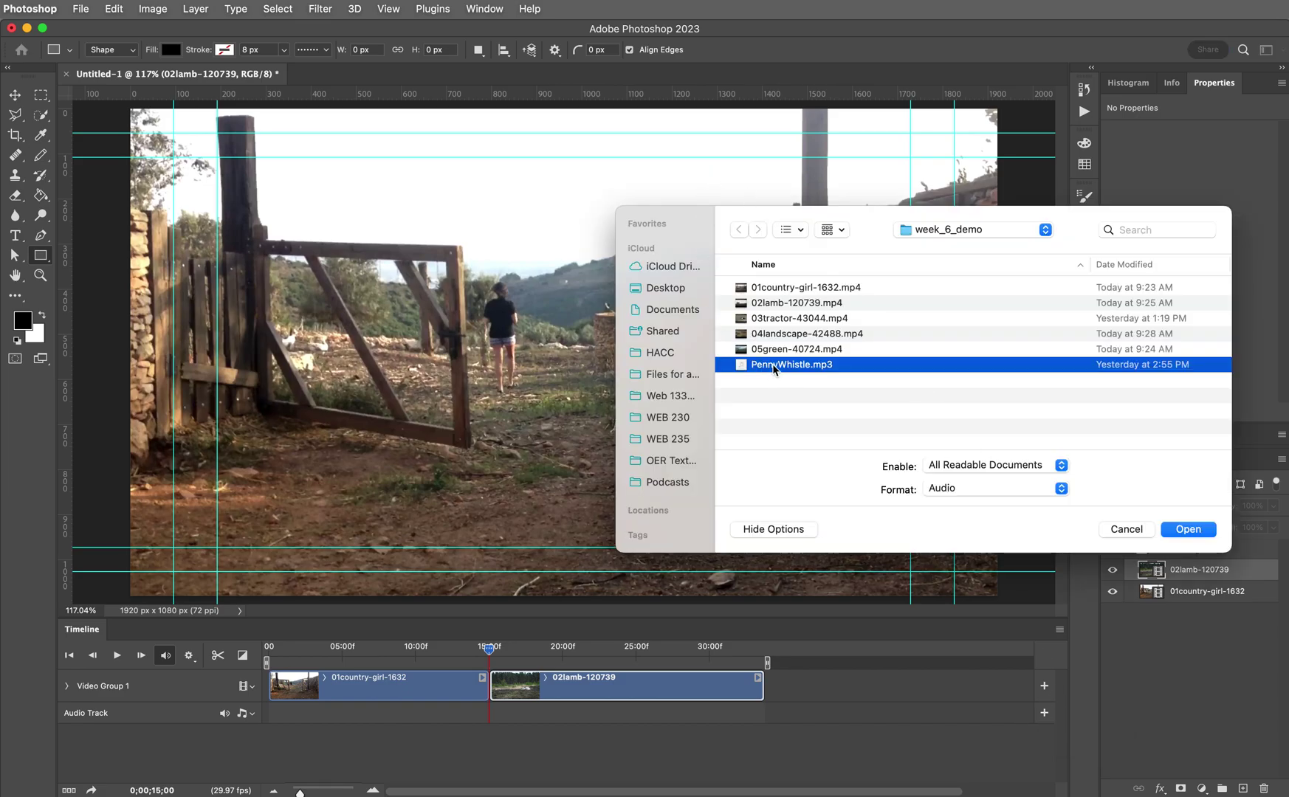
left_click(1187, 529)
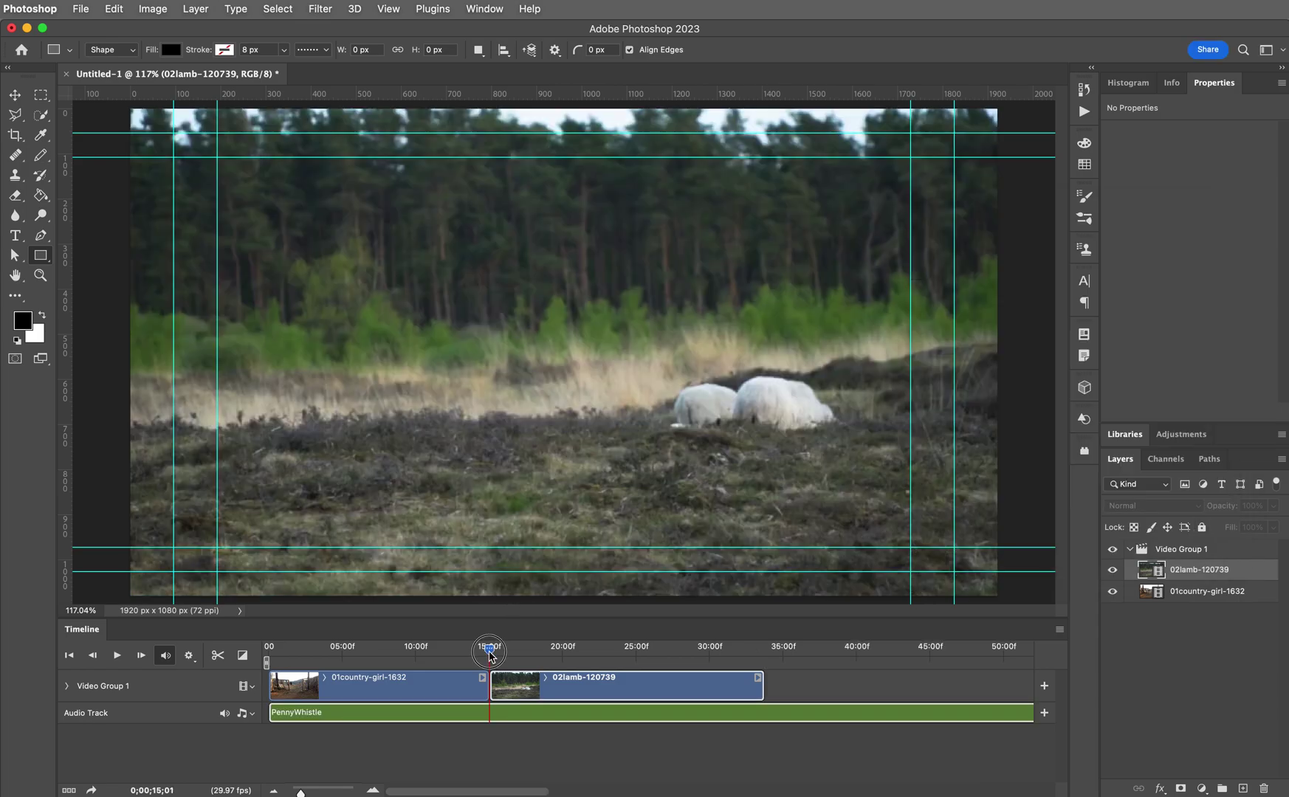
left_click_drag(489, 648, 274, 643)
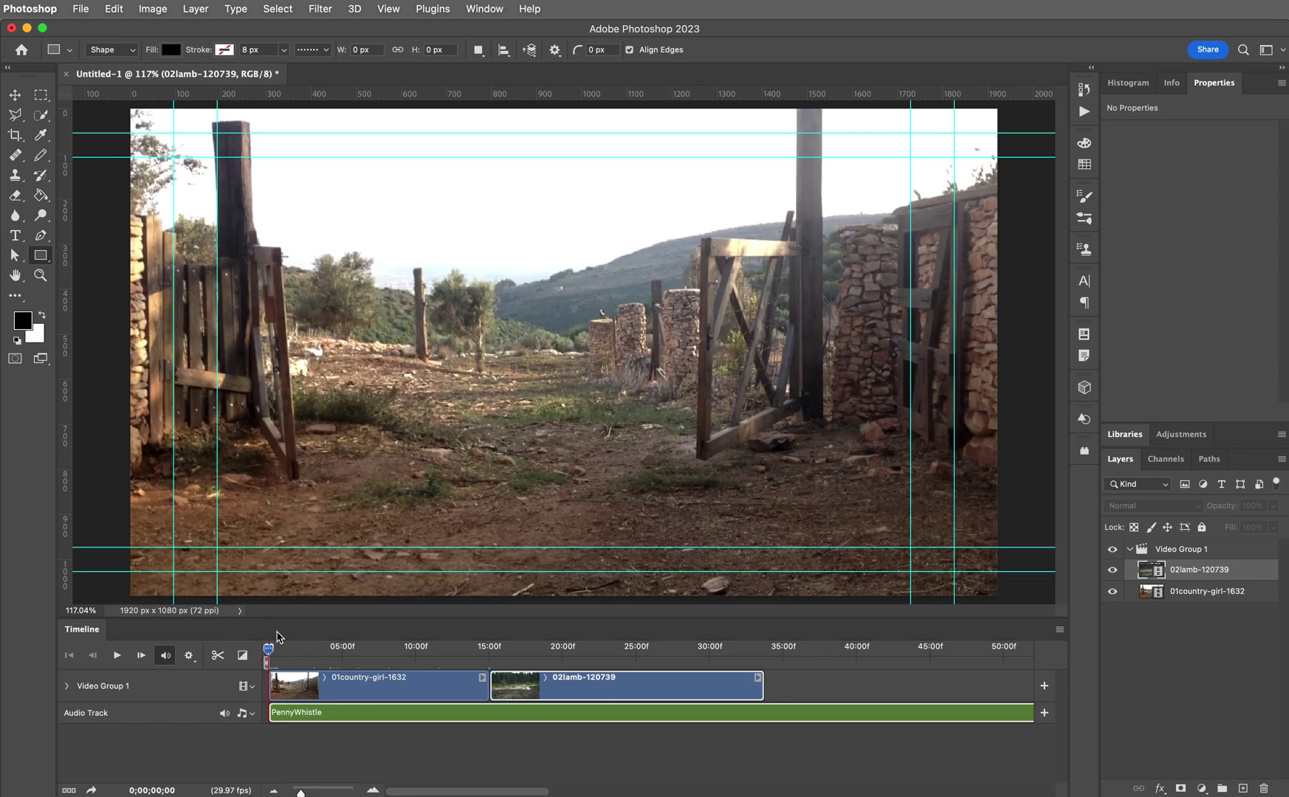
left_click(116, 660)
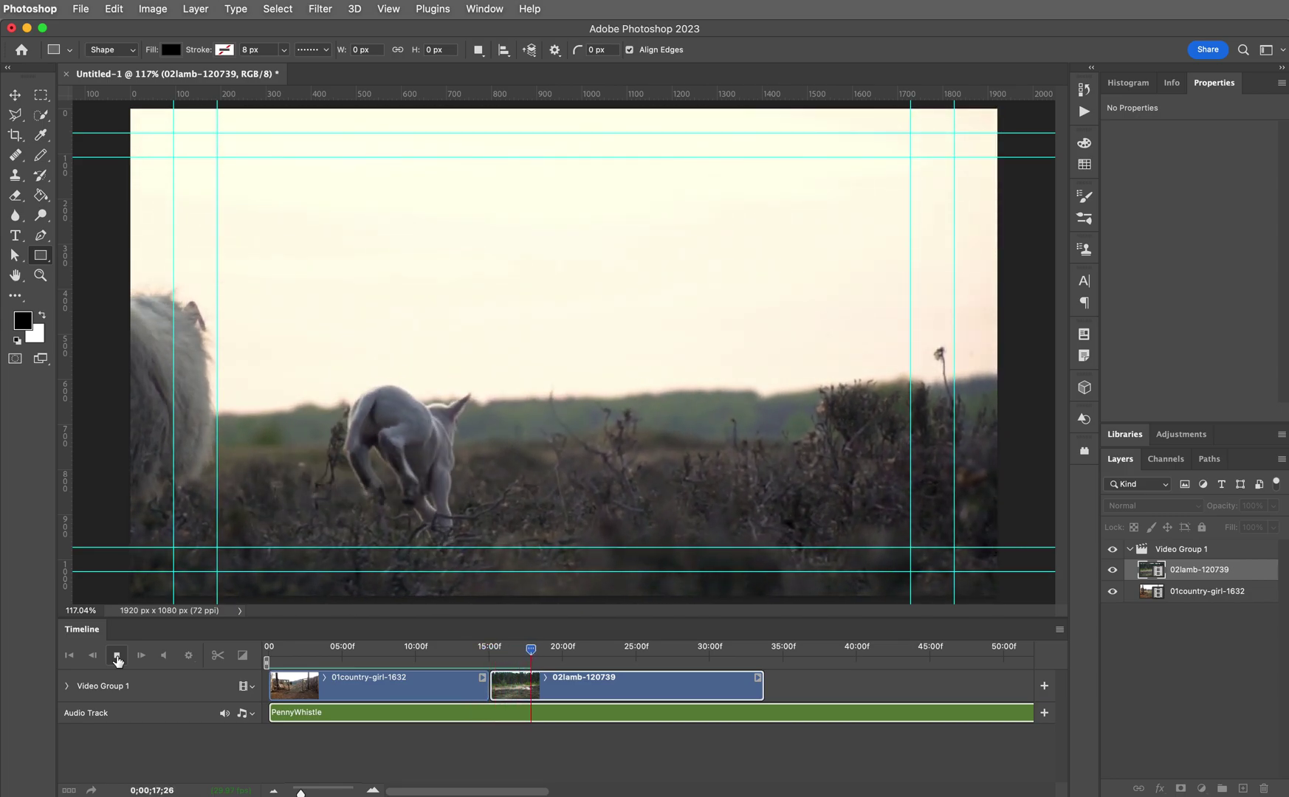
left_click(117, 657)
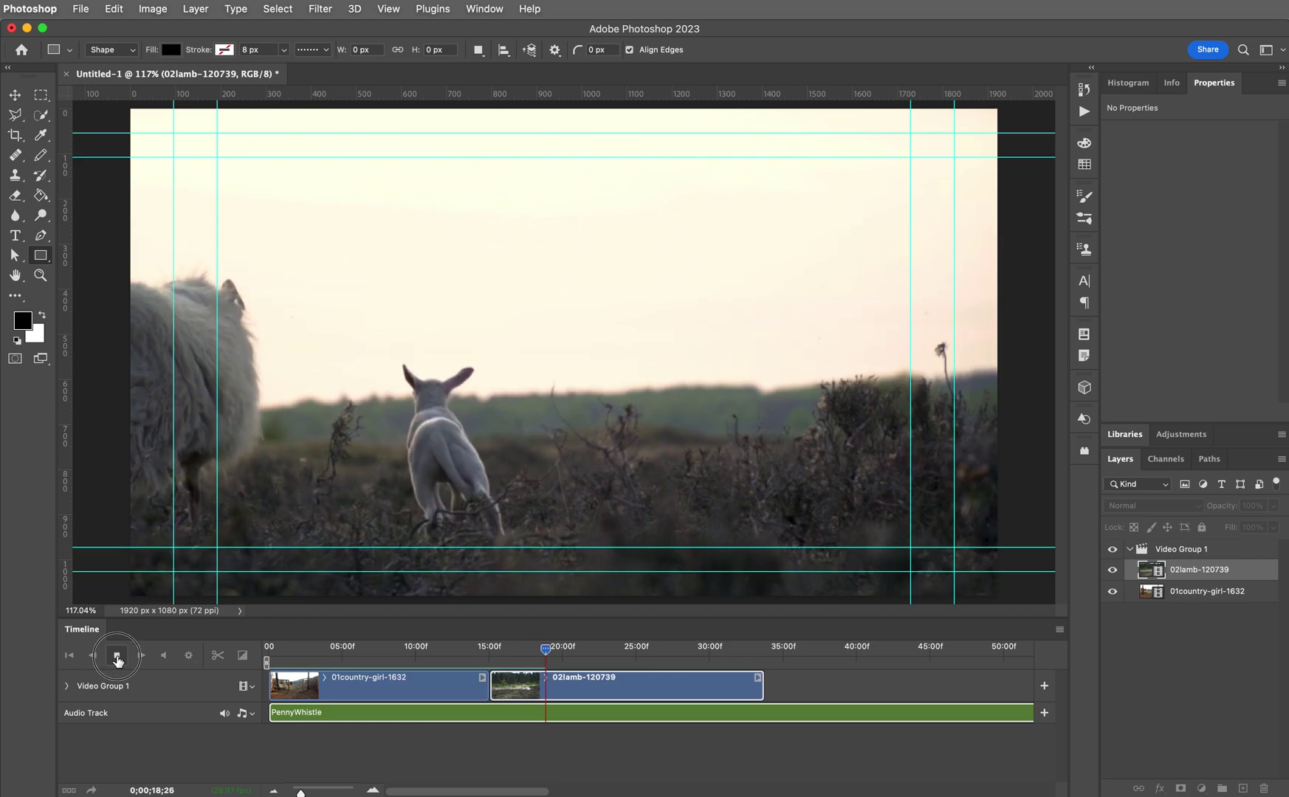
left_click(548, 654)
left_click_drag(548, 654, 483, 657)
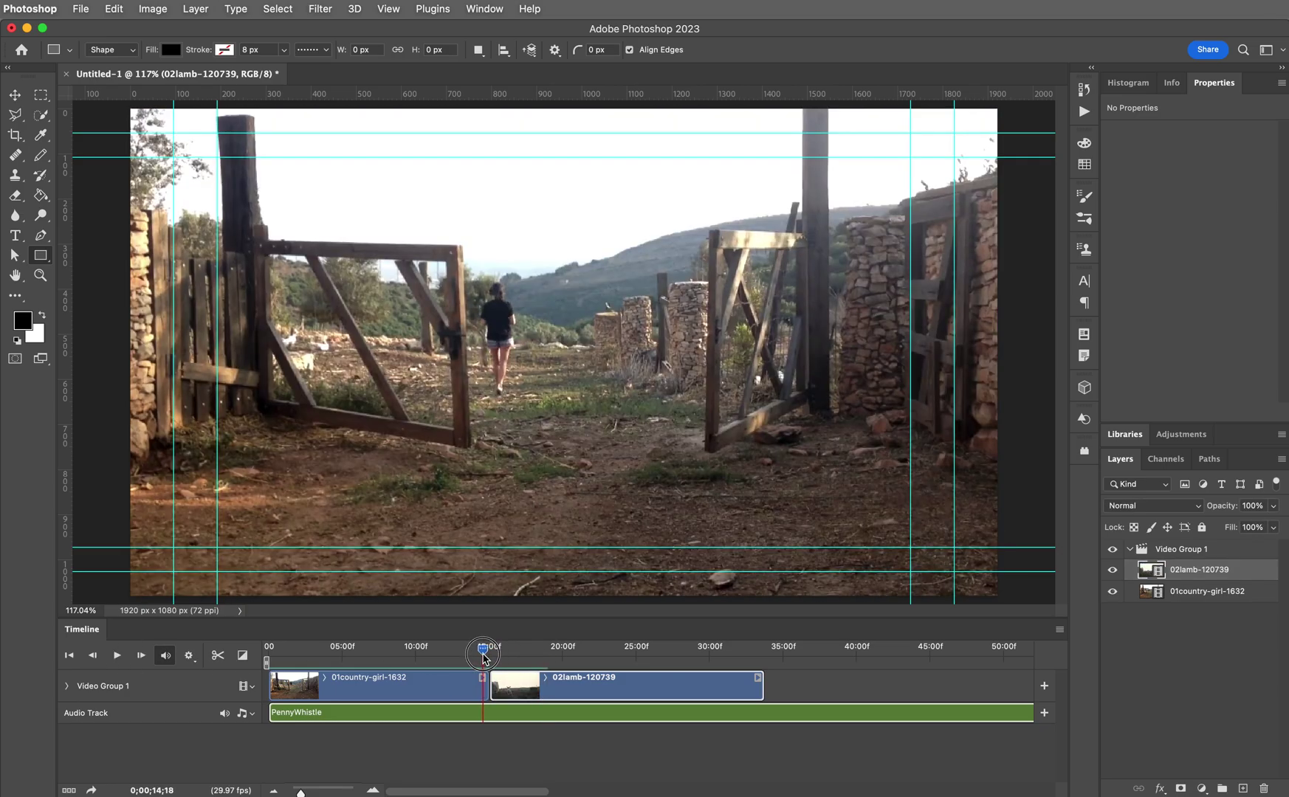
left_click(116, 656)
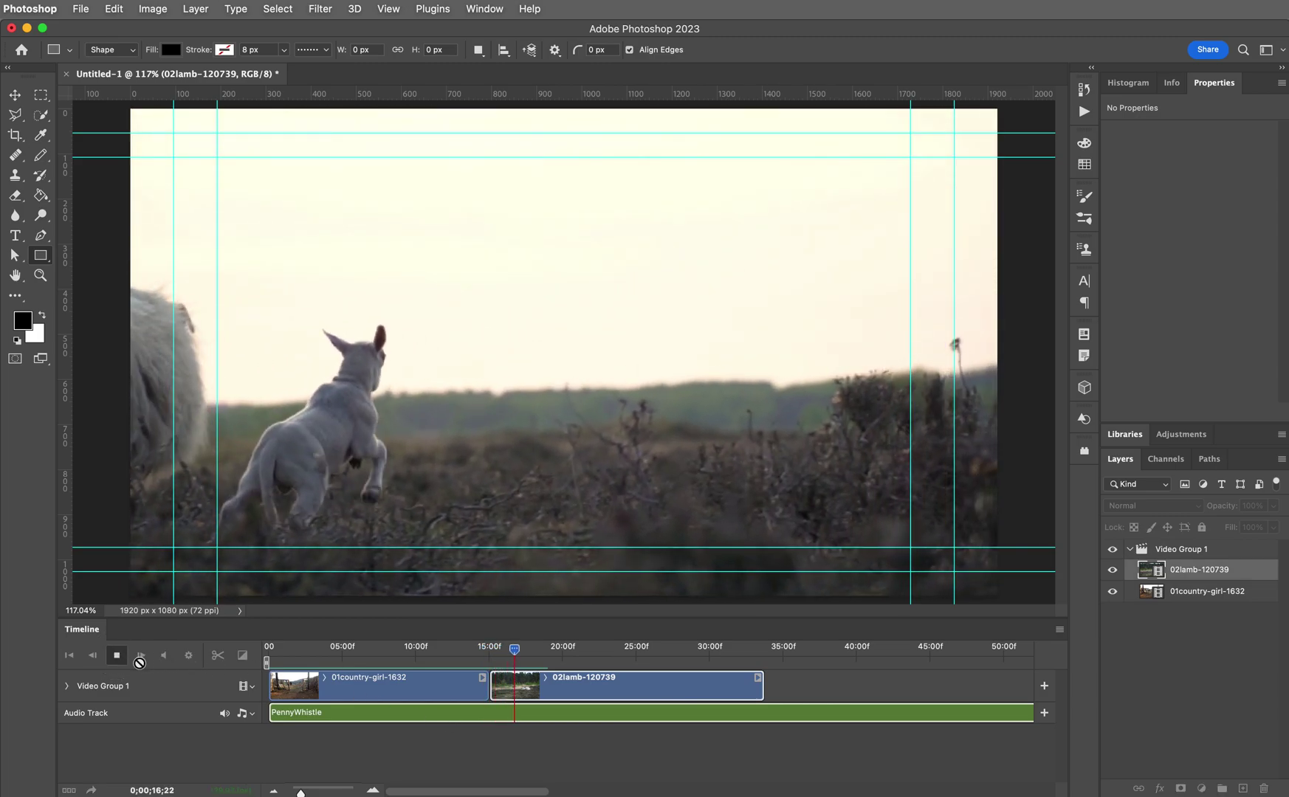
left_click(116, 657)
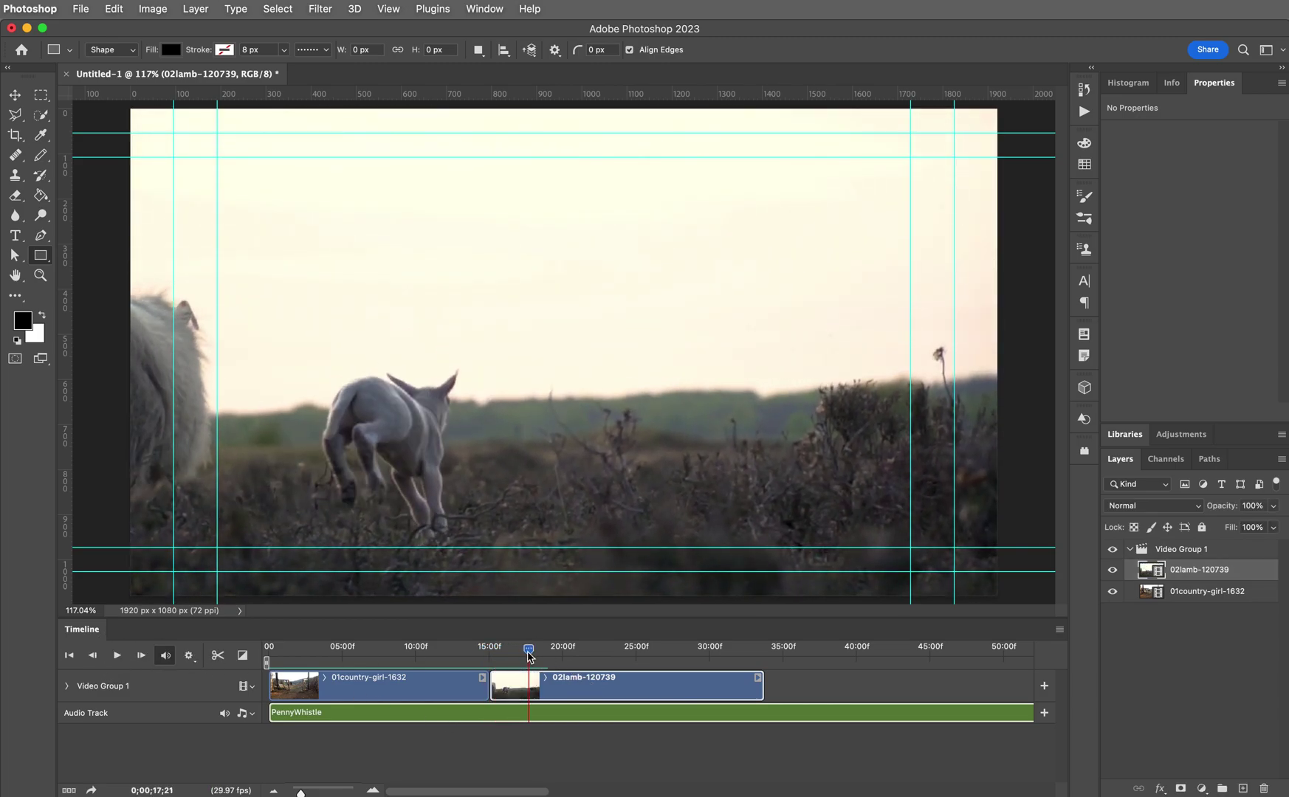
left_click_drag(528, 654, 490, 652)
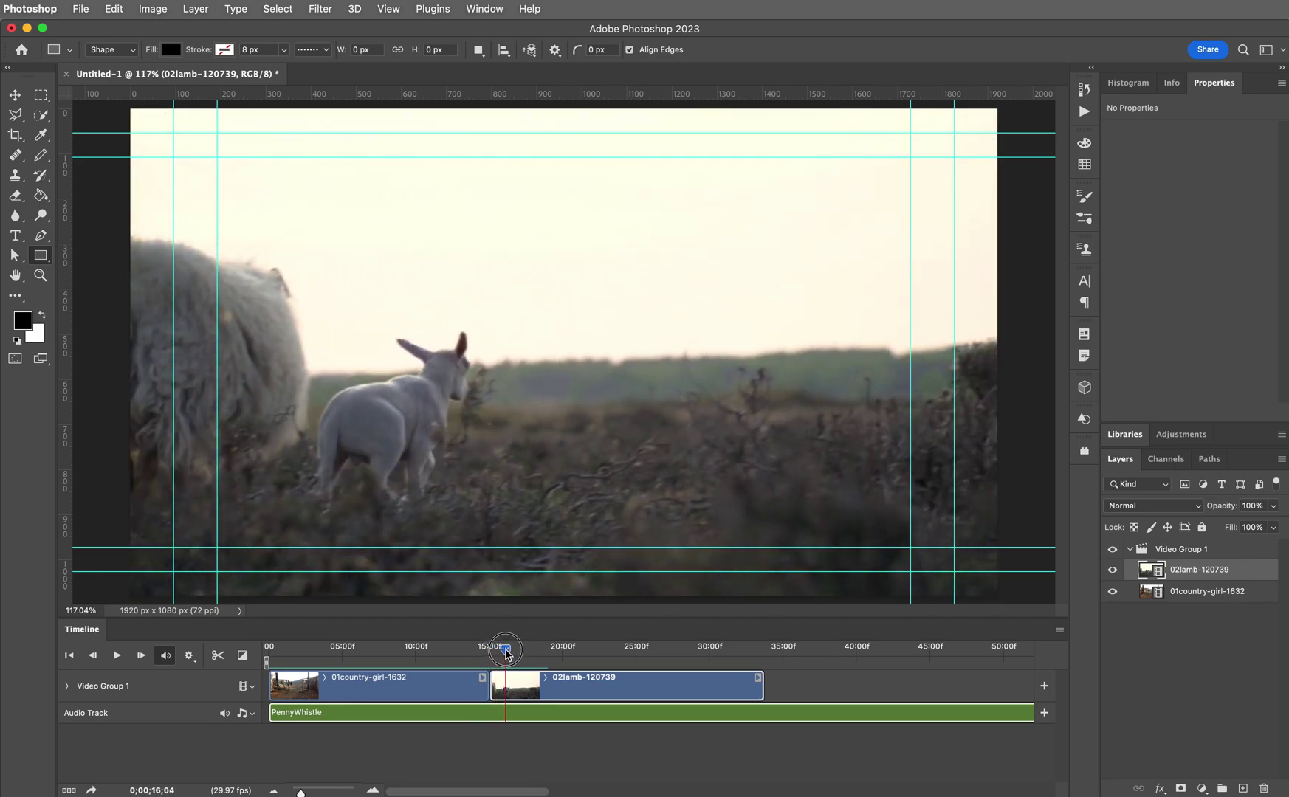
left_click_drag(506, 650, 390, 649)
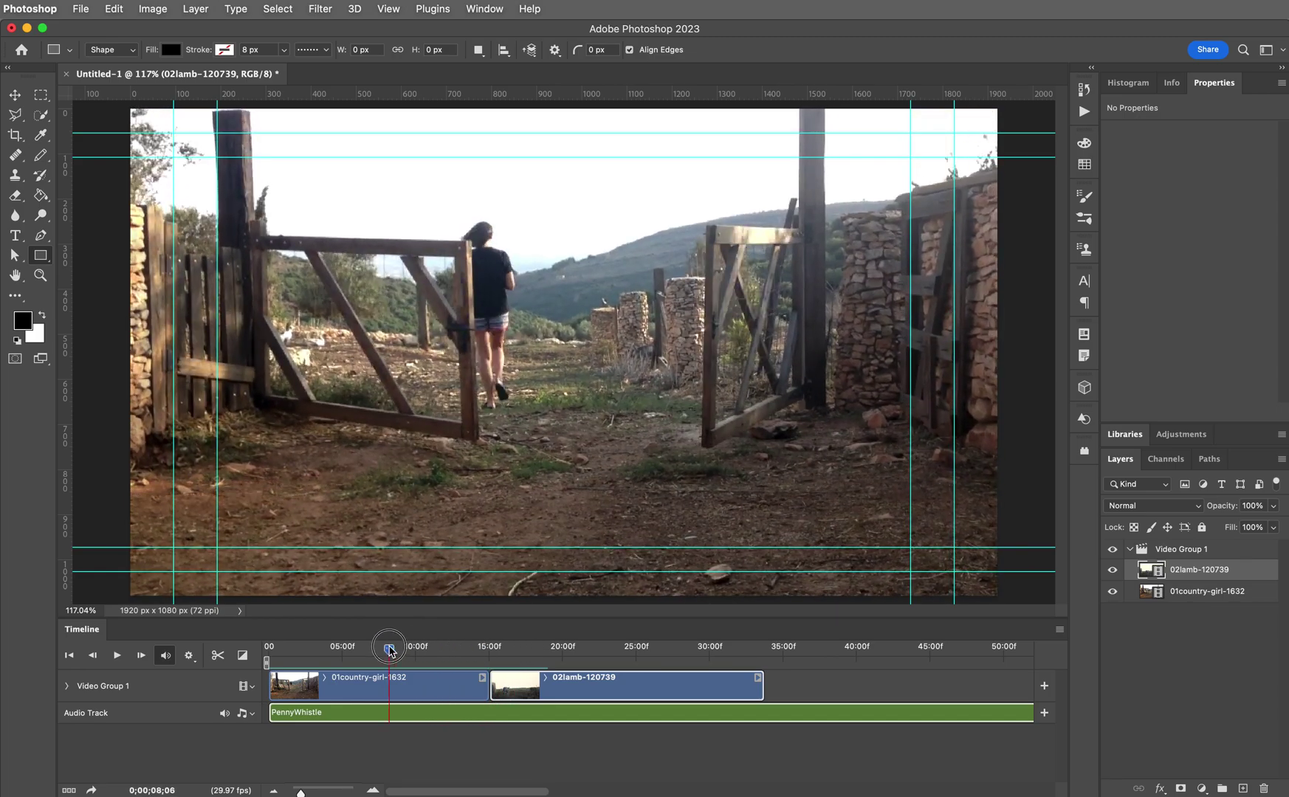